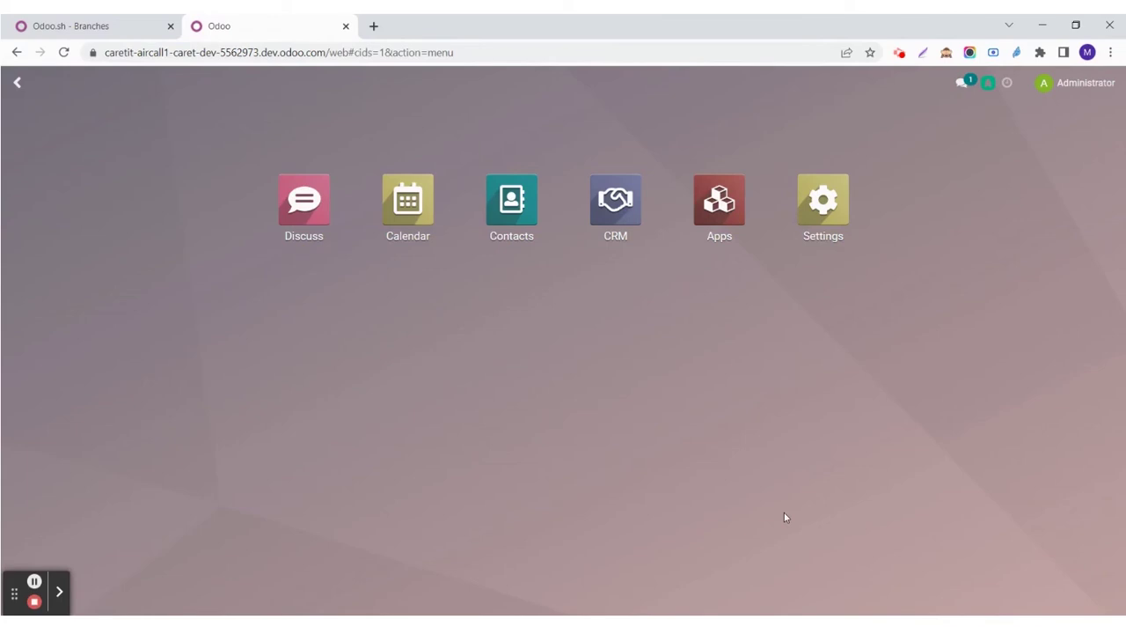
# Step: Open the Settings app from the Odoo home screen
pyautogui.click(827, 209)
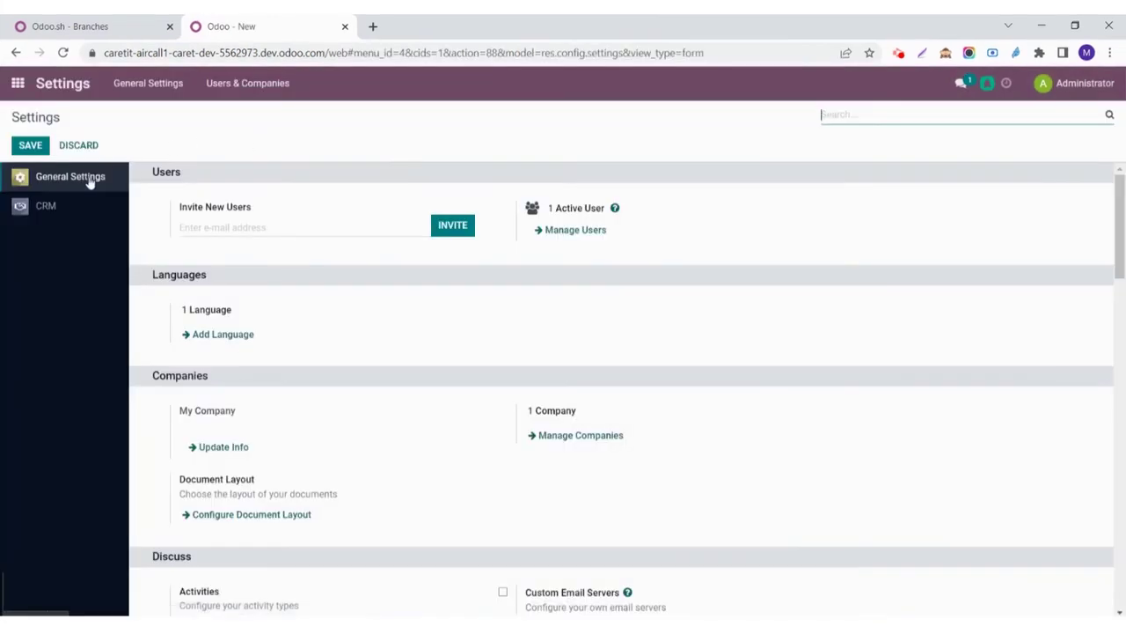
# Step: Scroll General Settings down to check the Aircall Auth URL and tokens
pyautogui.scroll(-7, 409, 326)
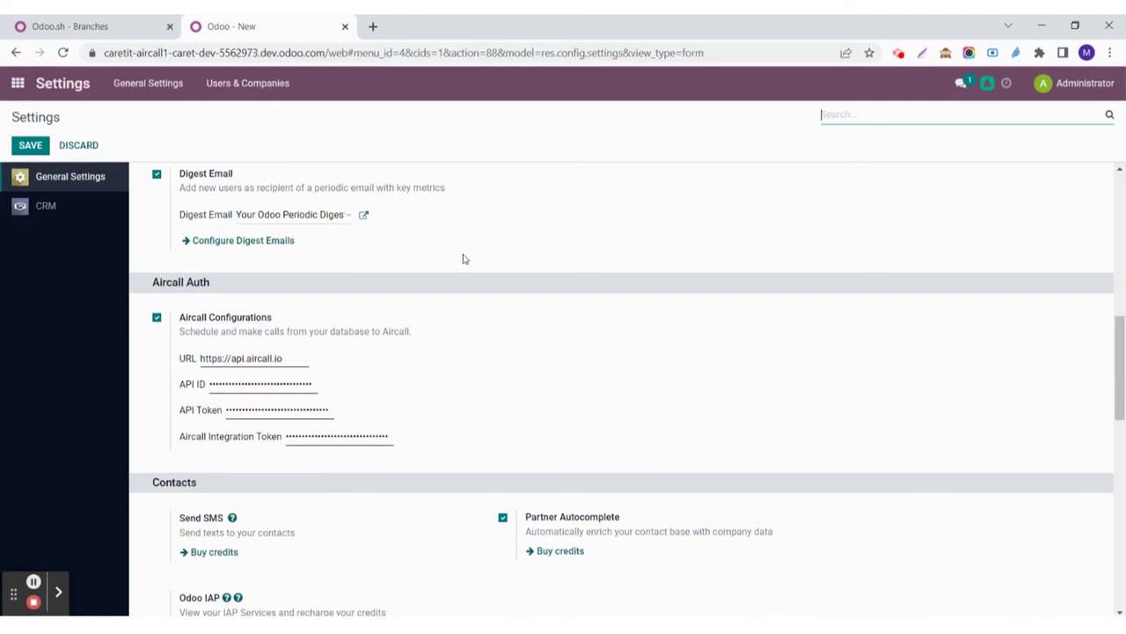
# Step: In Contacts, start a new contact named Test with last name Customer
pyautogui.click(18, 84)
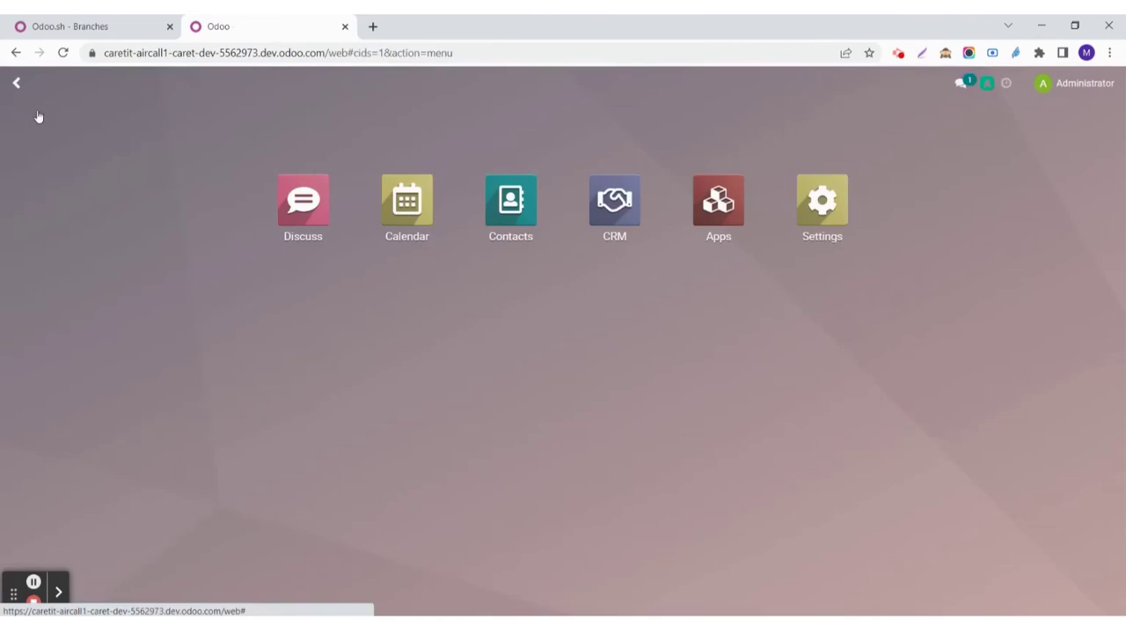
pyautogui.click(515, 219)
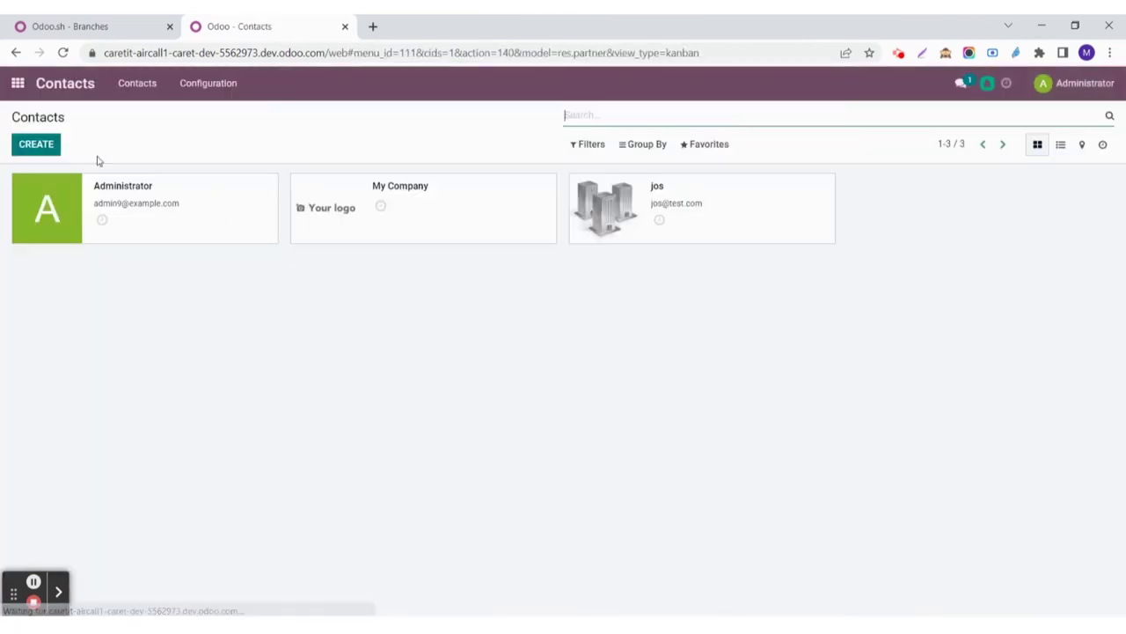
pyautogui.click(37, 148)
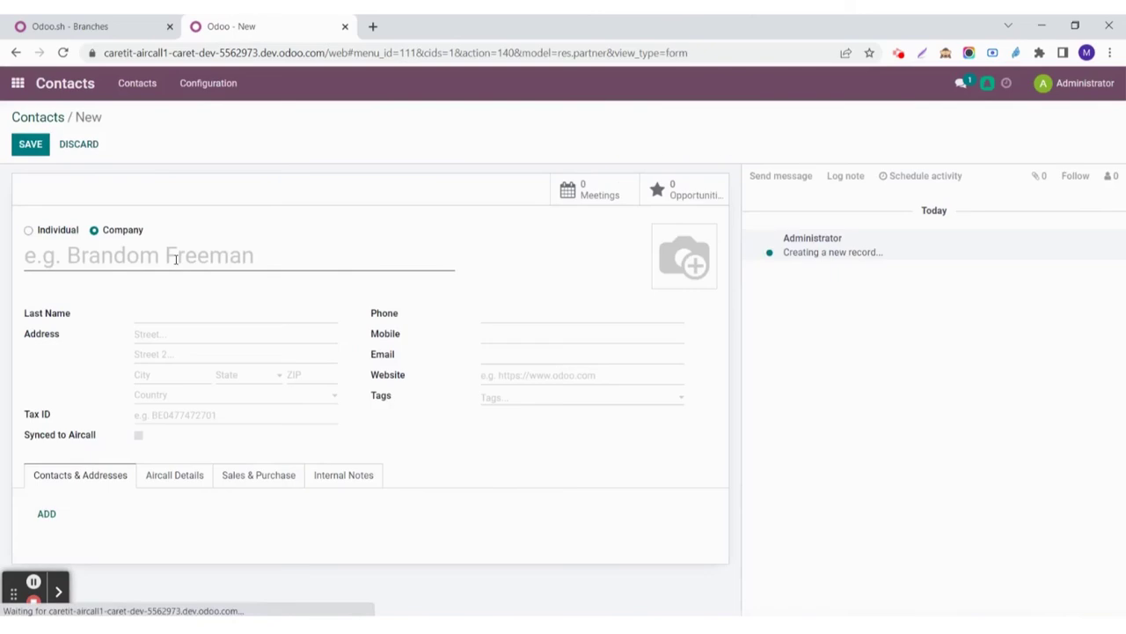
pyautogui.write('Test')
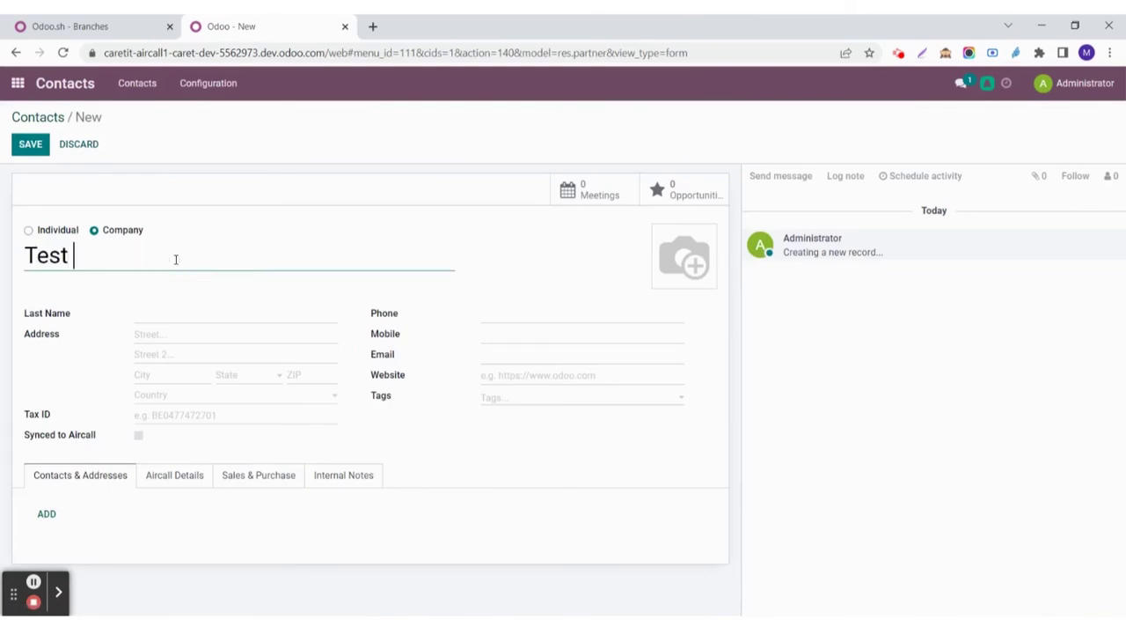
pyautogui.click(298, 307)
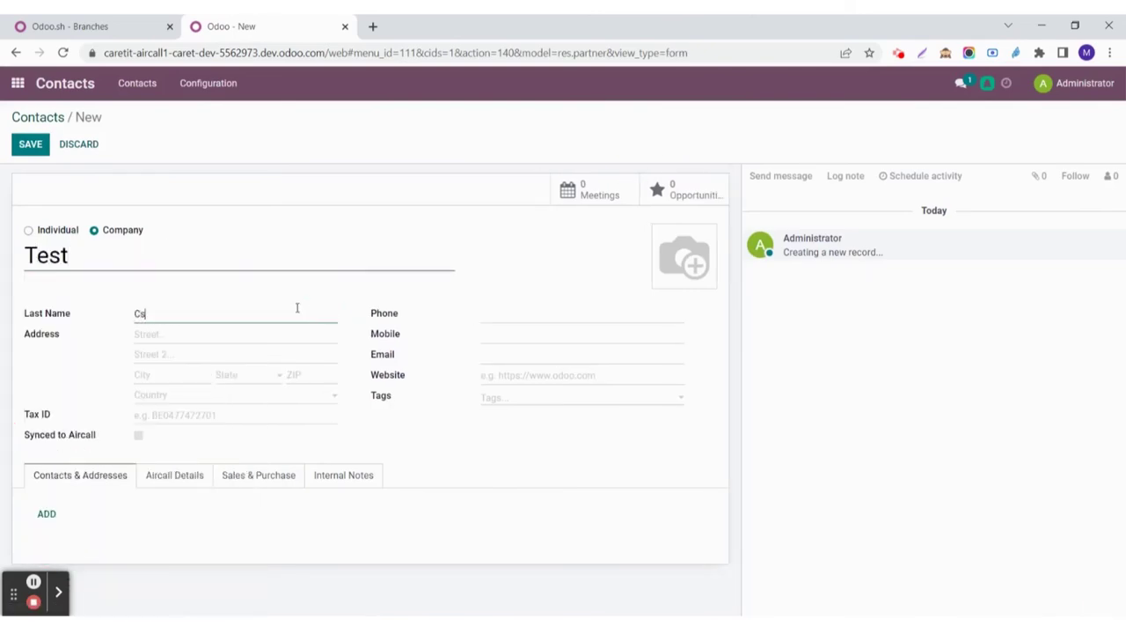
pyautogui.write('Customer')
# Step: Fill in the contact's phone number and e-mail address, then save the Test contact
pyautogui.click(494, 317)
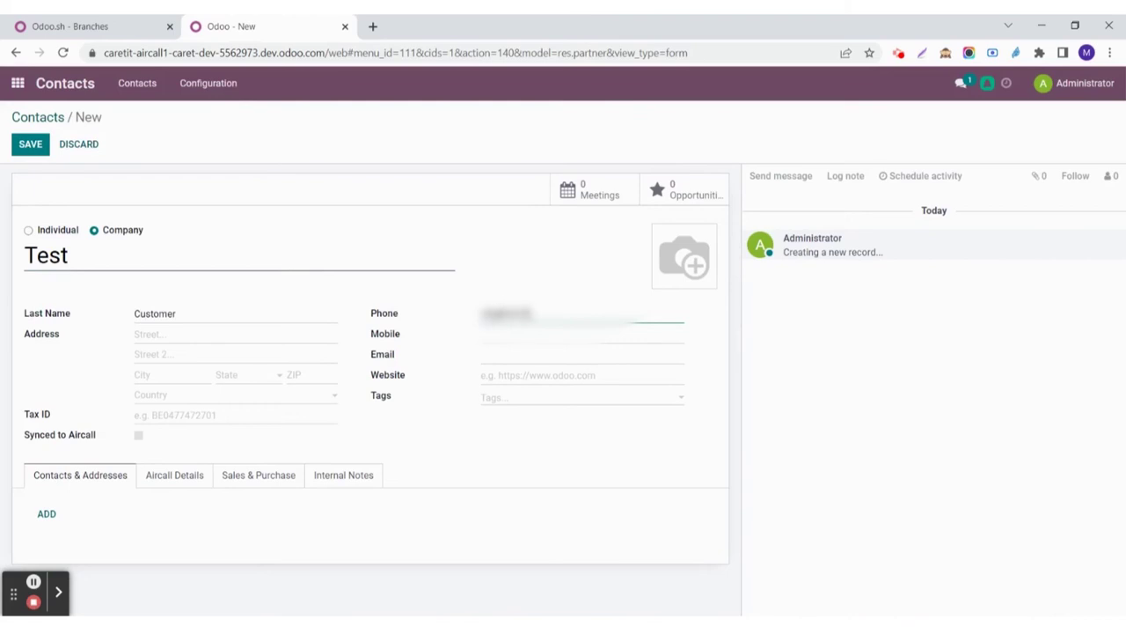
pyautogui.write('0')
pyautogui.click(521, 357)
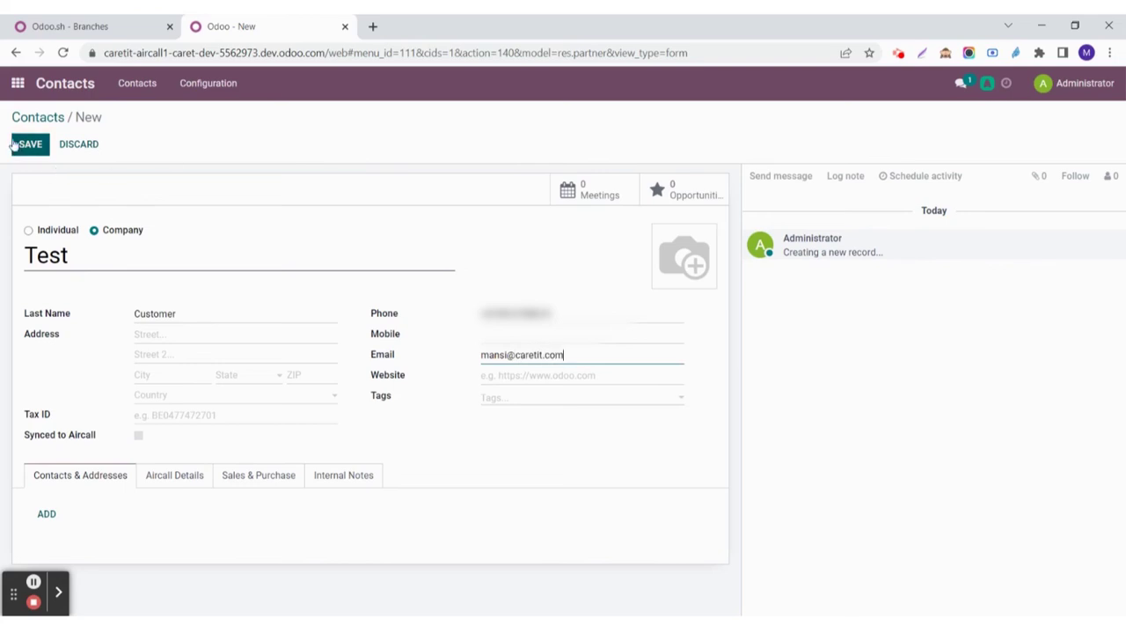
pyautogui.click(31, 150)
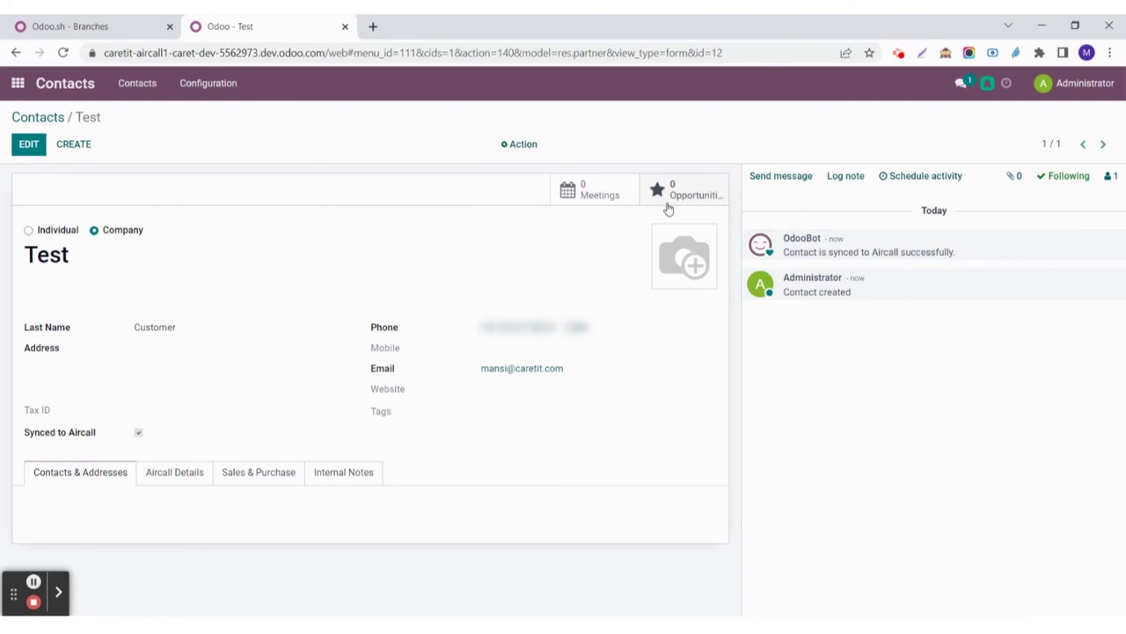
# Step: Create Test's opportunity with expected revenue 100 and move it to the Qualified stage
pyautogui.click(668, 203)
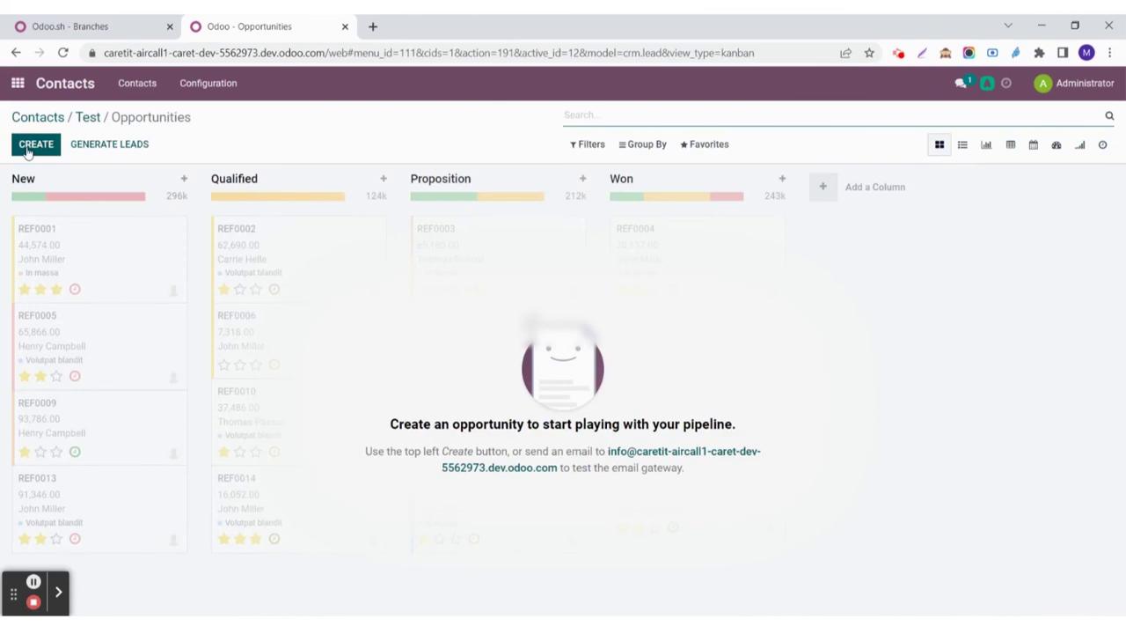
pyautogui.click(34, 144)
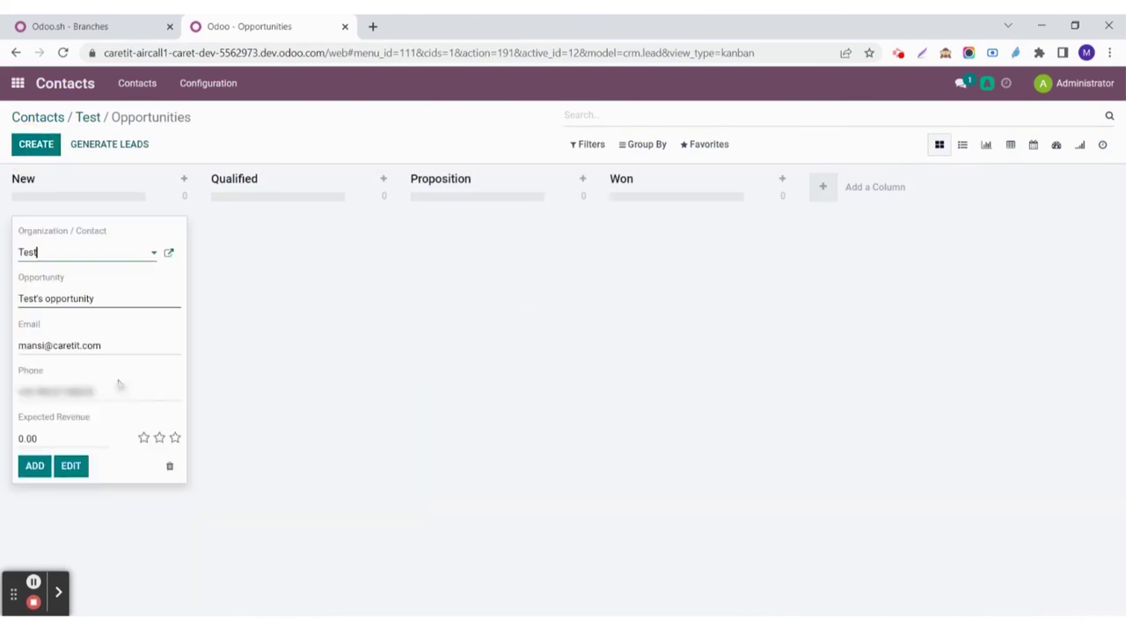
pyautogui.click(57, 438)
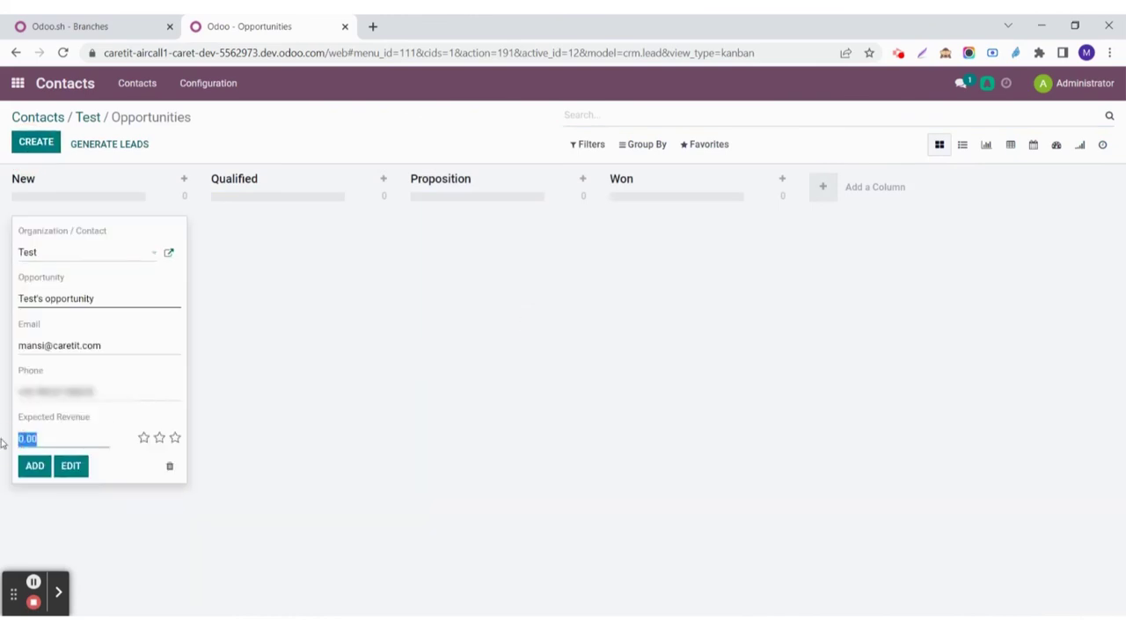
pyautogui.write('1')
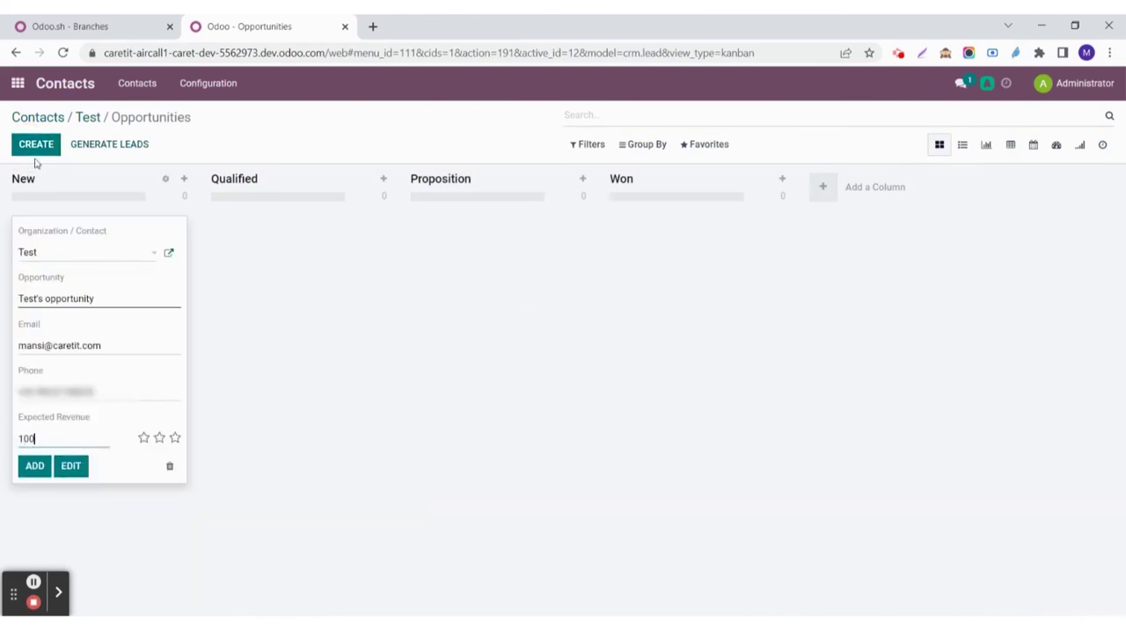
pyautogui.click(33, 466)
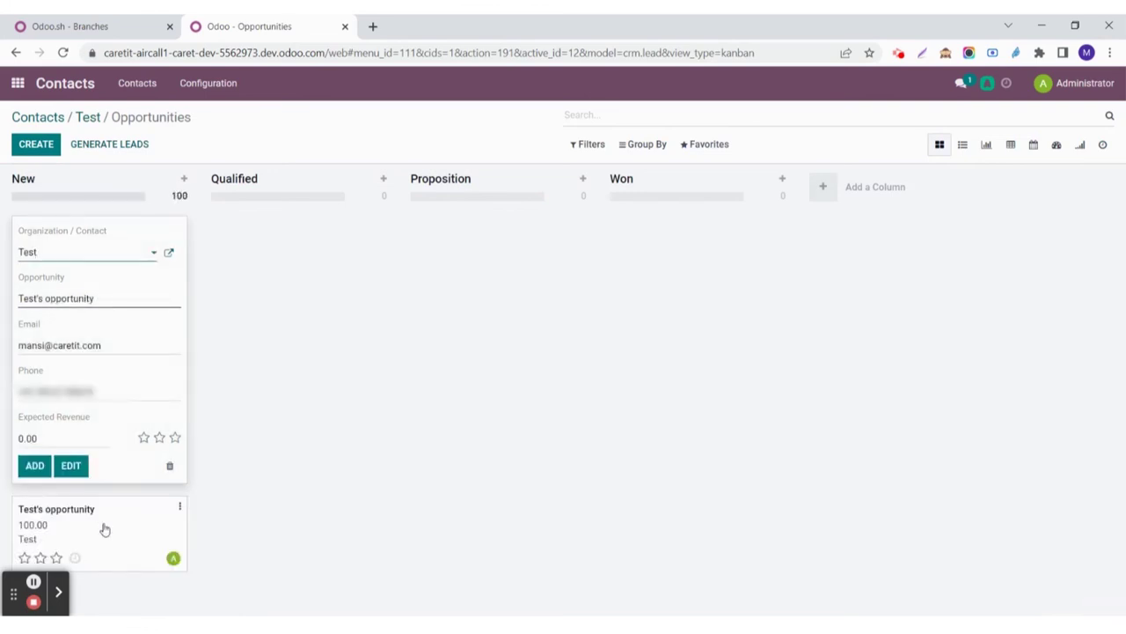
pyautogui.moveTo(102, 527); pyautogui.dragTo(370, 220)
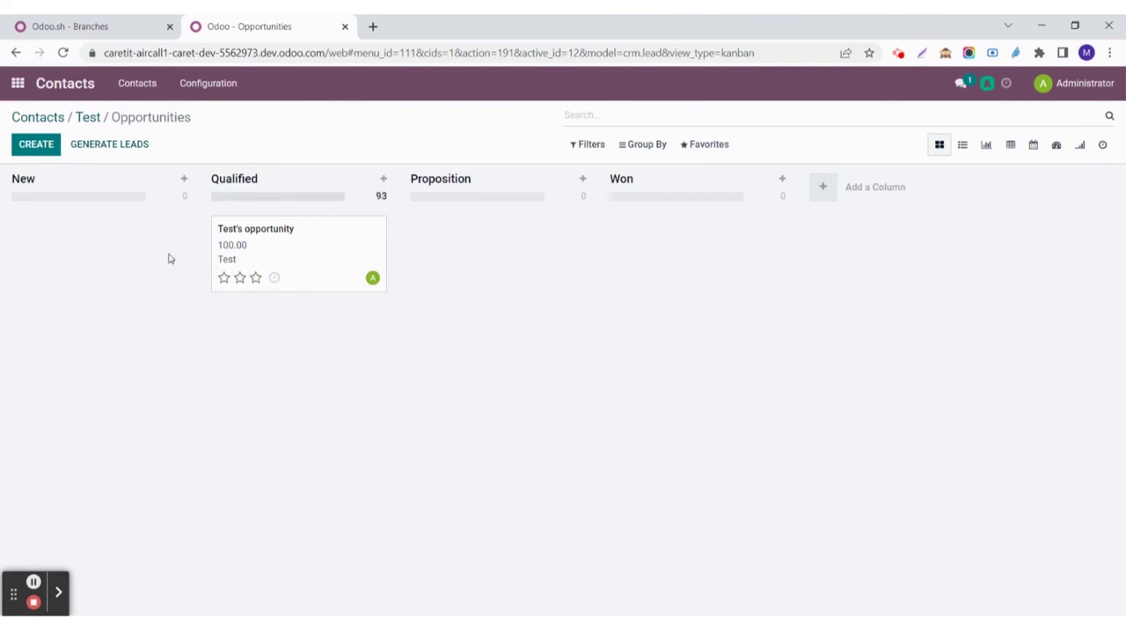
# Step: Add Test's opportunity 1 worth 500 in the New stage, then return to the contact
pyautogui.click(44, 144)
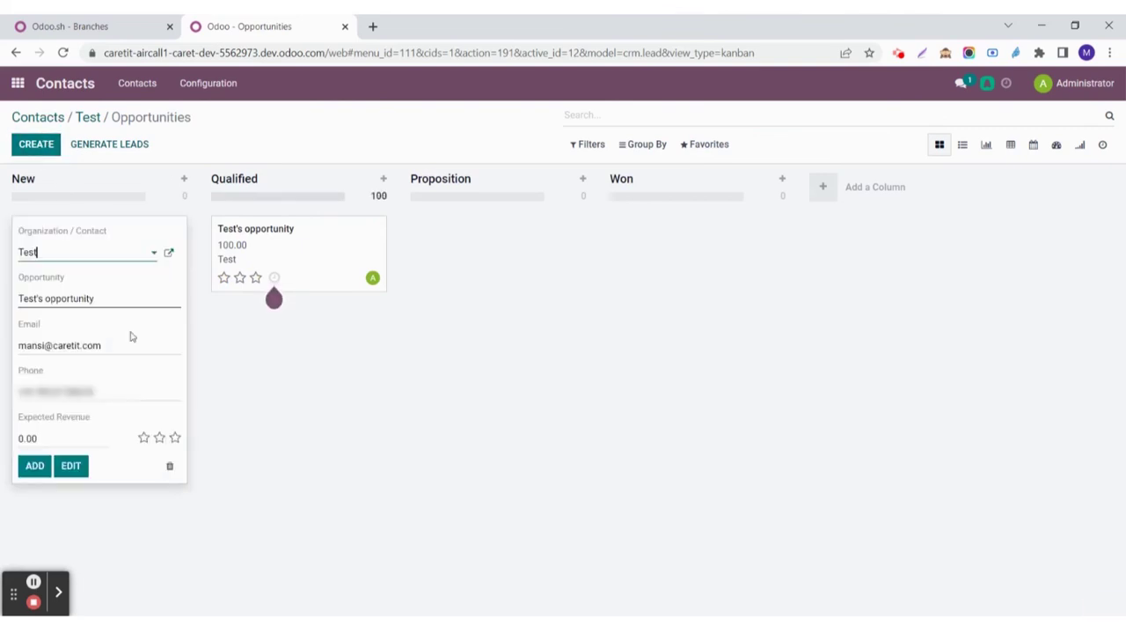
pyautogui.click(115, 302)
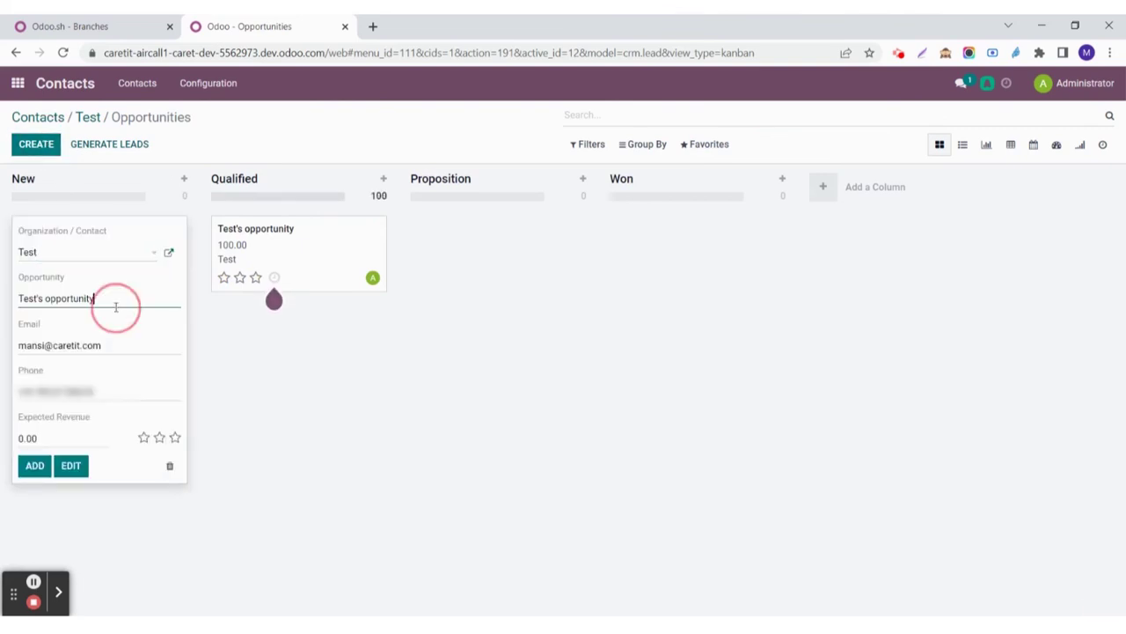
pyautogui.write('1')
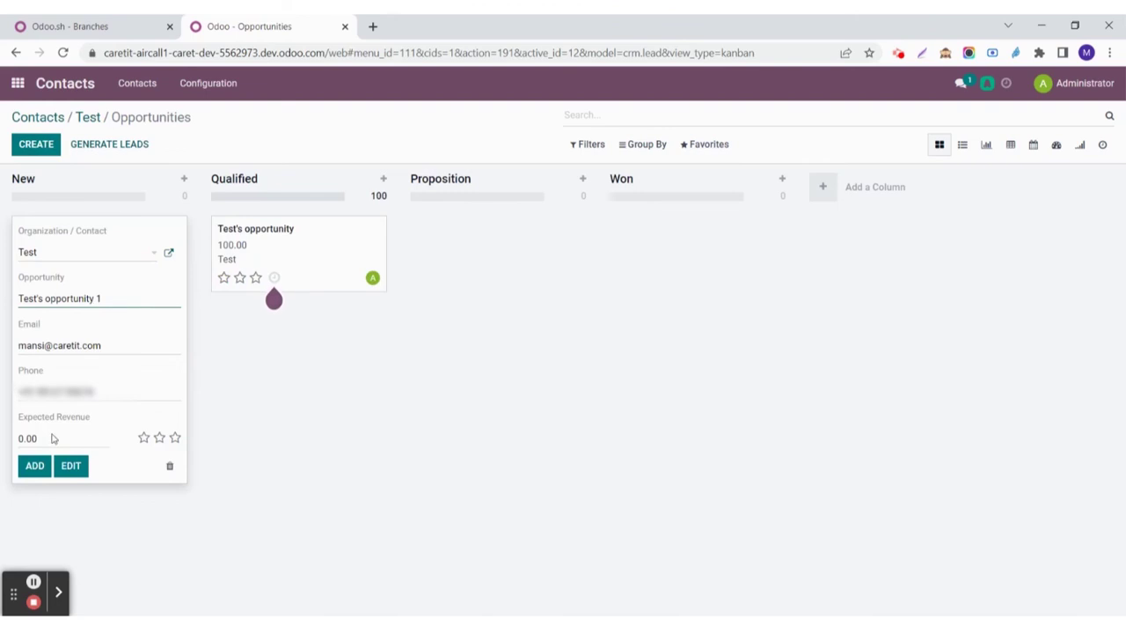
pyautogui.click(11, 440)
pyautogui.click(18, 438)
pyautogui.write('50')
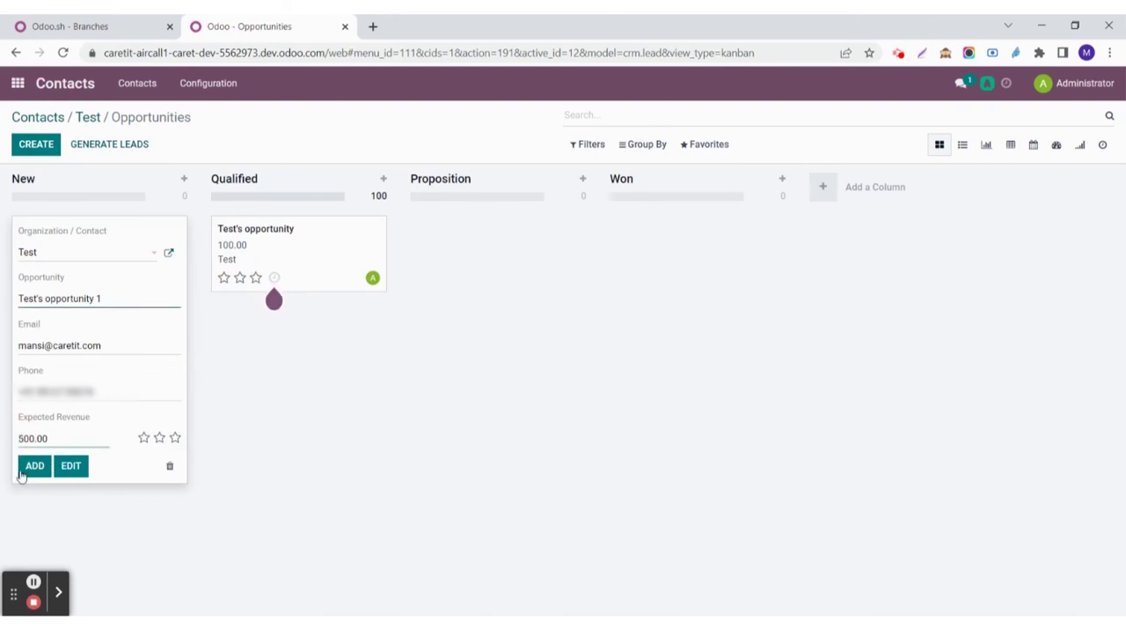
pyautogui.click(23, 473)
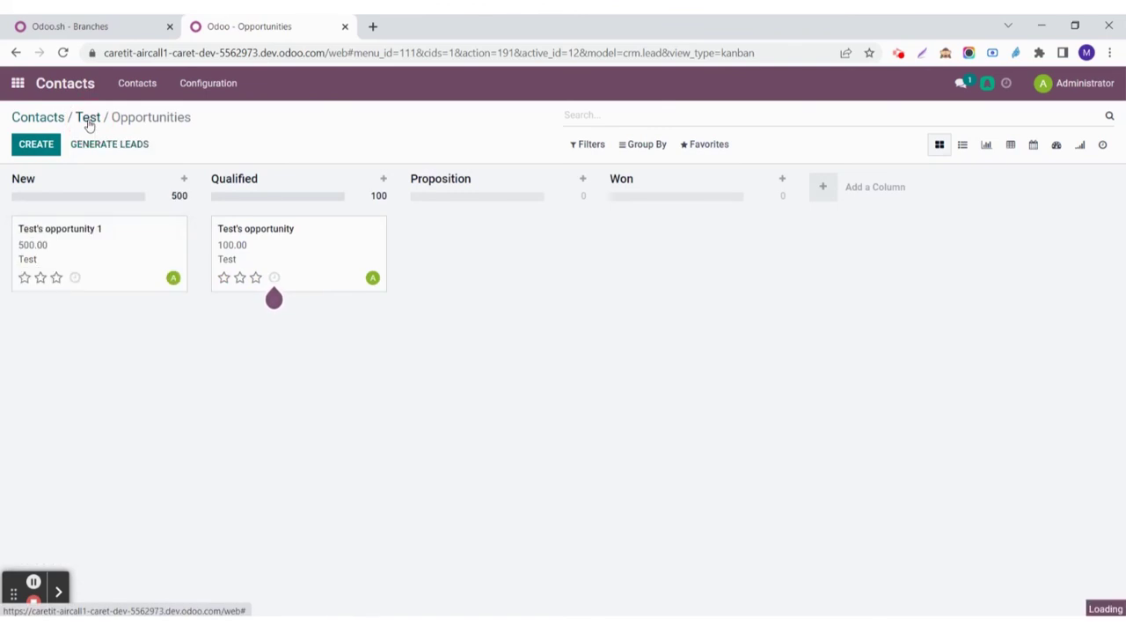
pyautogui.click(88, 120)
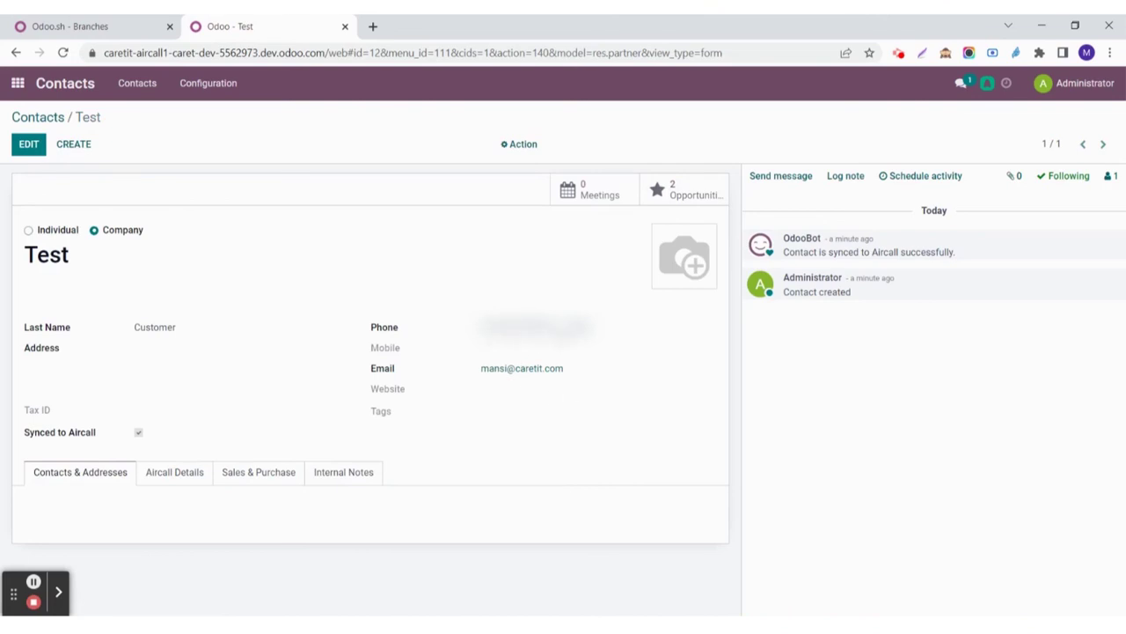
pyautogui.click(537, 327)
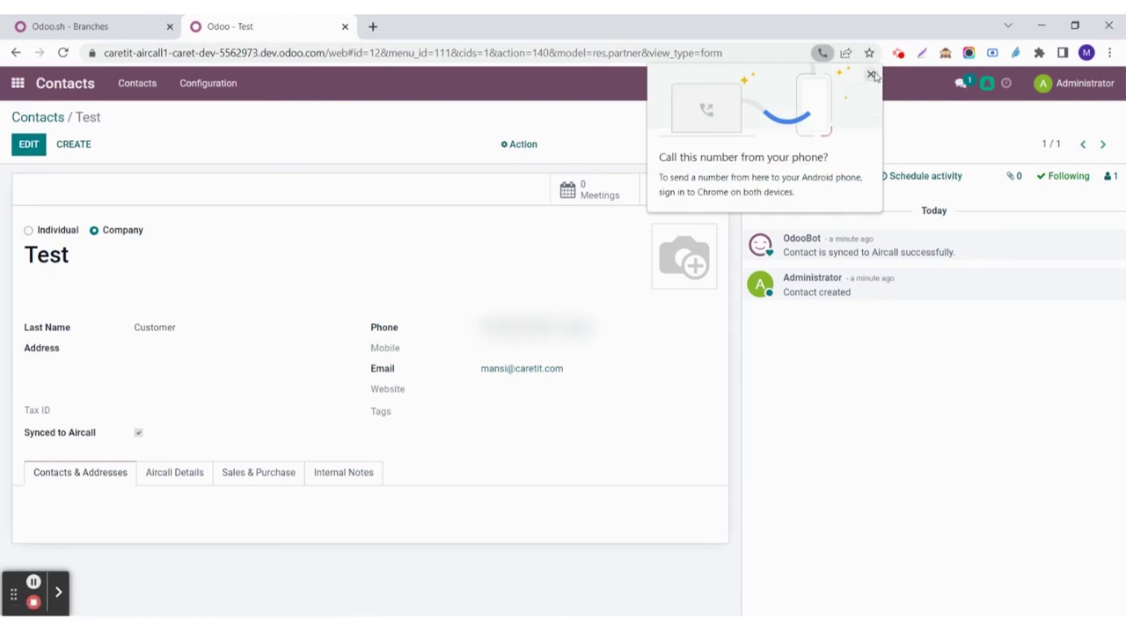
pyautogui.click(870, 75)
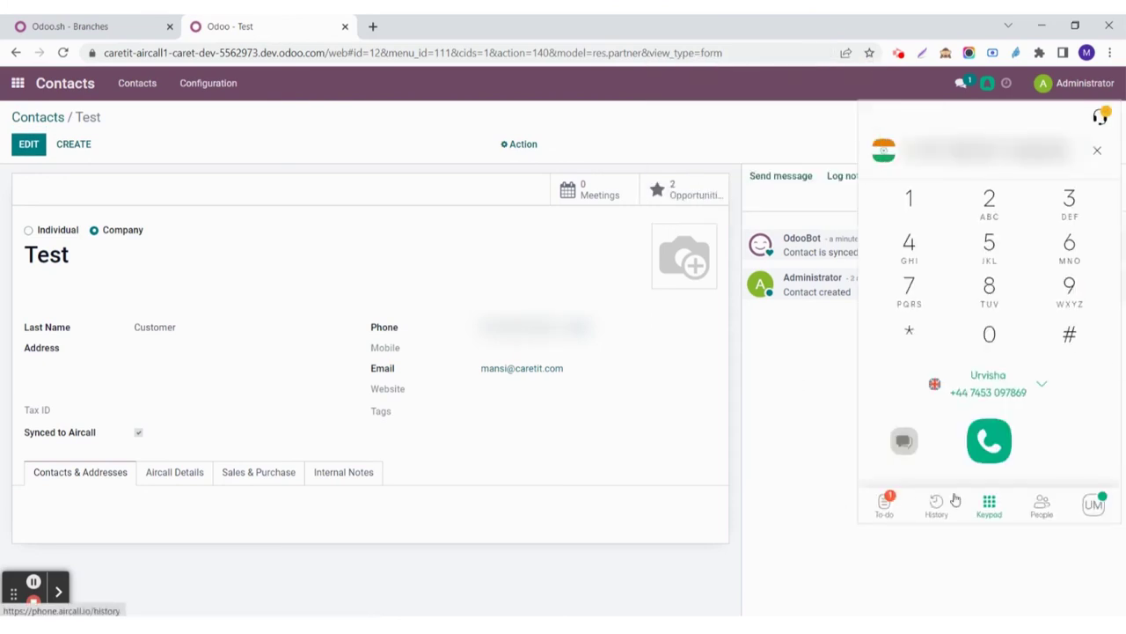
pyautogui.click(989, 444)
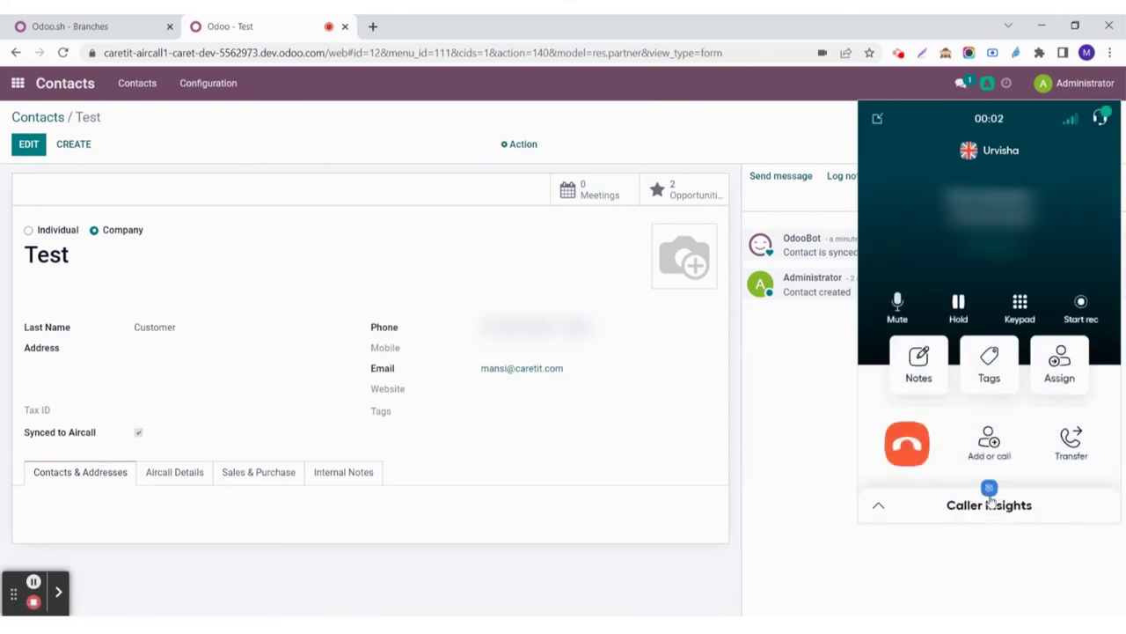
pyautogui.click(992, 500)
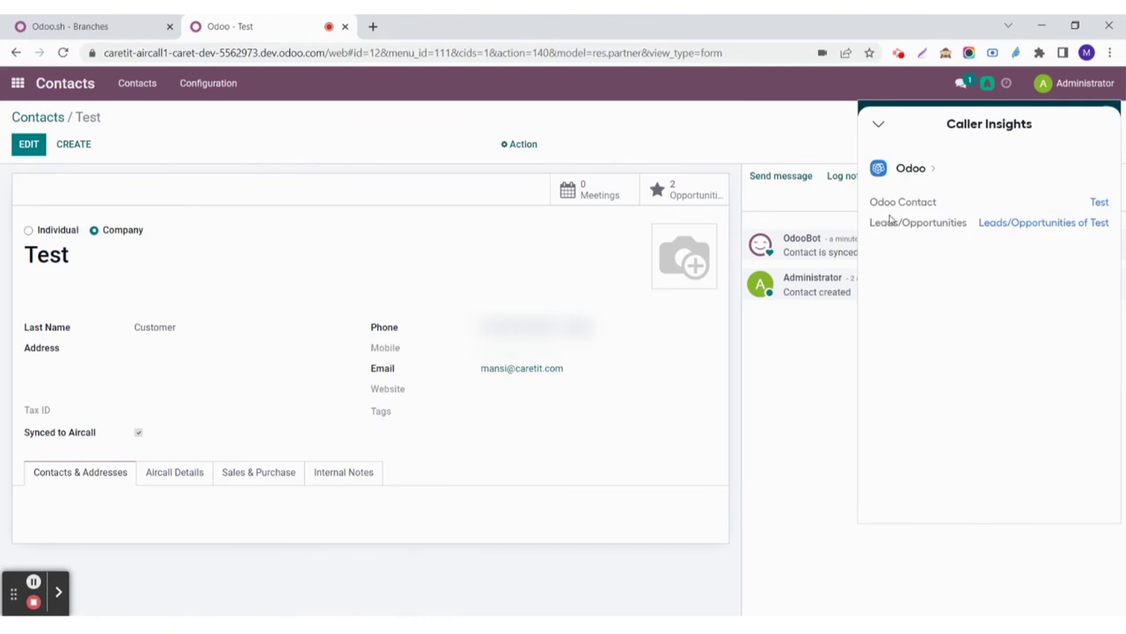
# Step: Review Test's leads and opportunities in a new tab, return to the contact, and hang up
pyautogui.click(1031, 226)
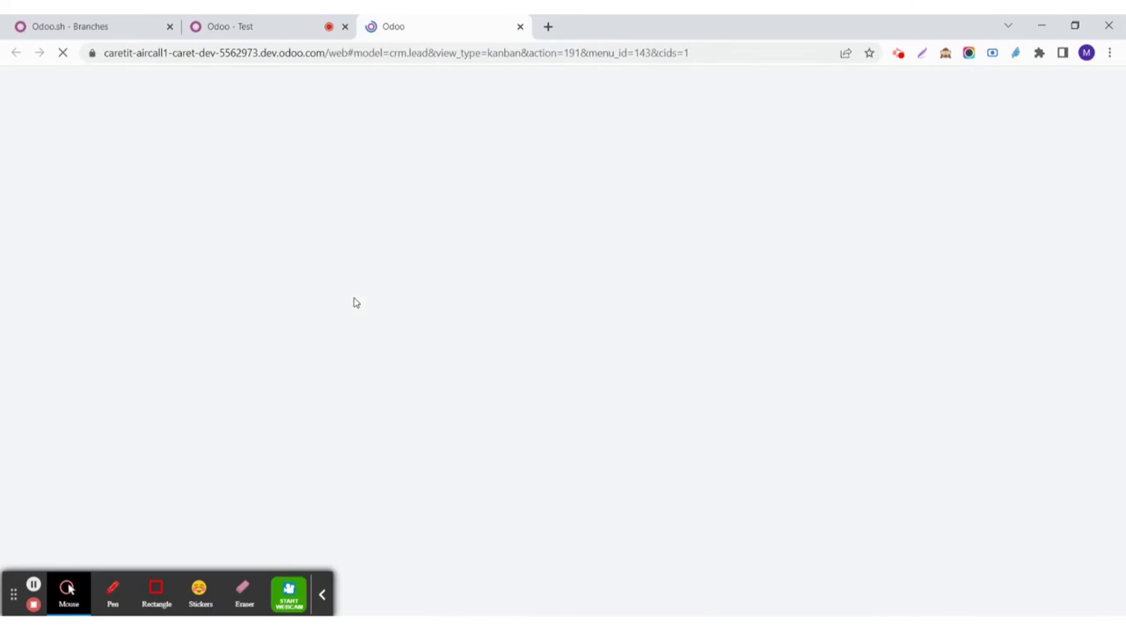
pyautogui.click(322, 594)
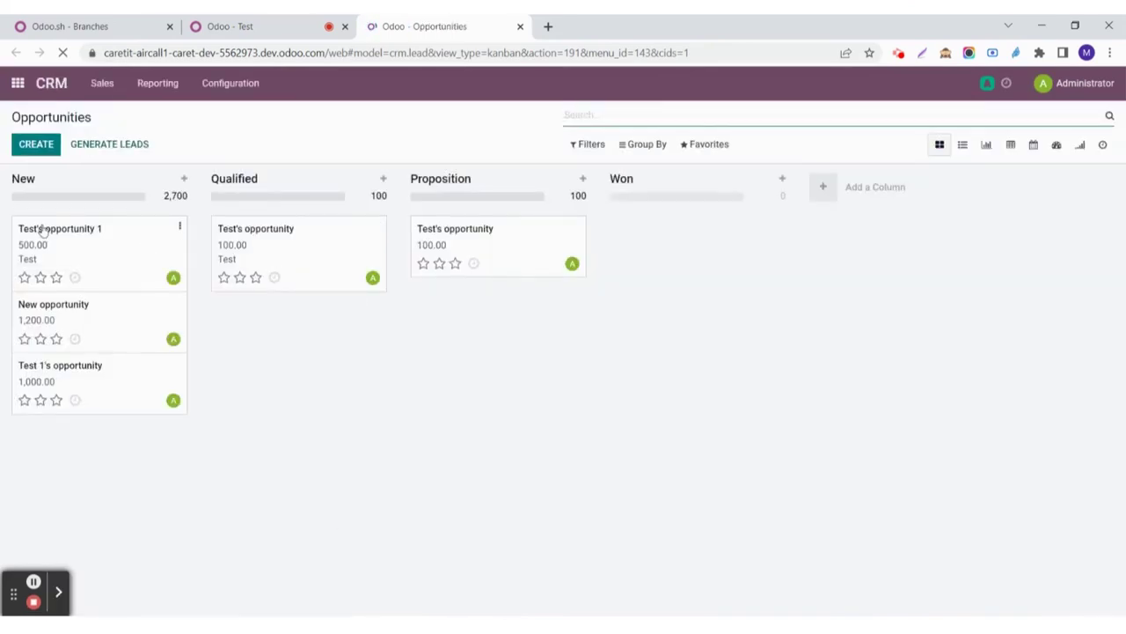
pyautogui.click(297, 33)
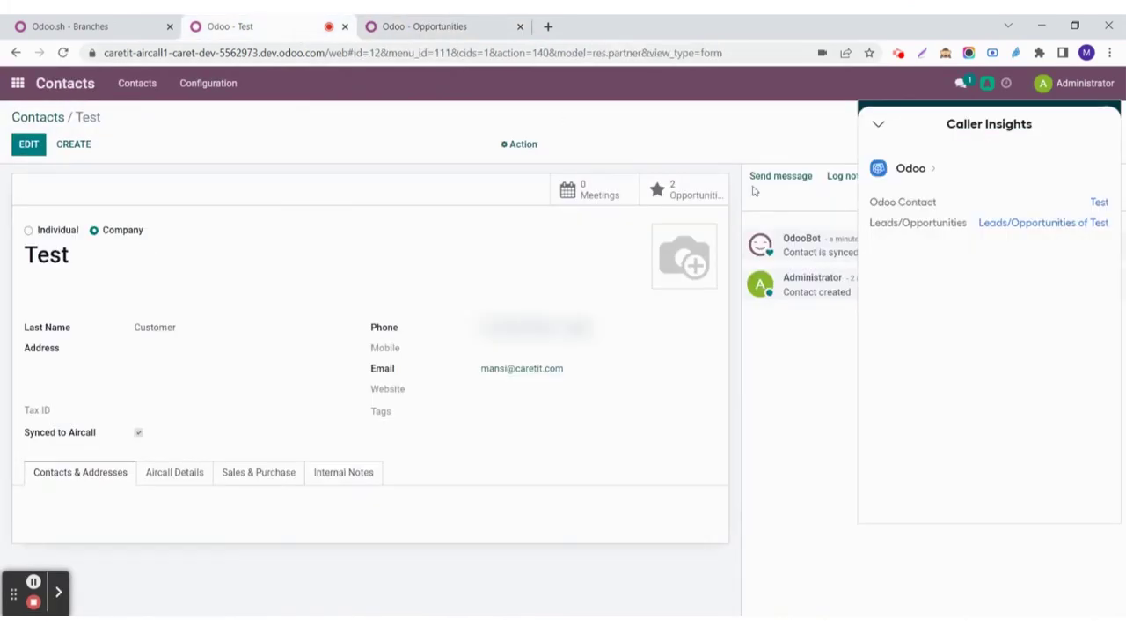
pyautogui.click(879, 124)
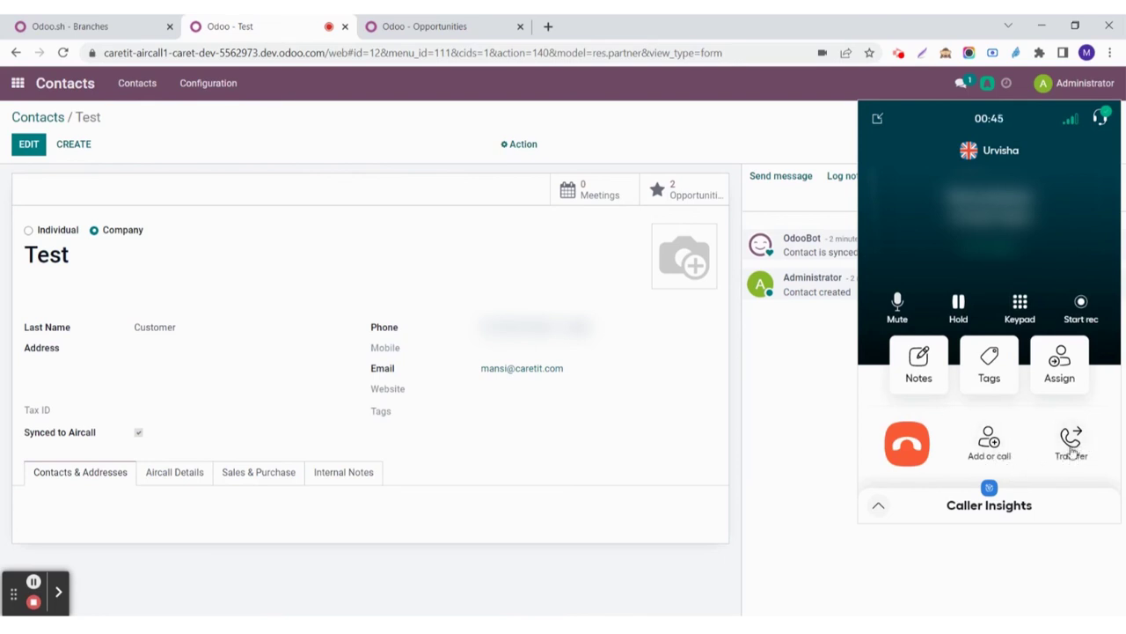
pyautogui.click(910, 454)
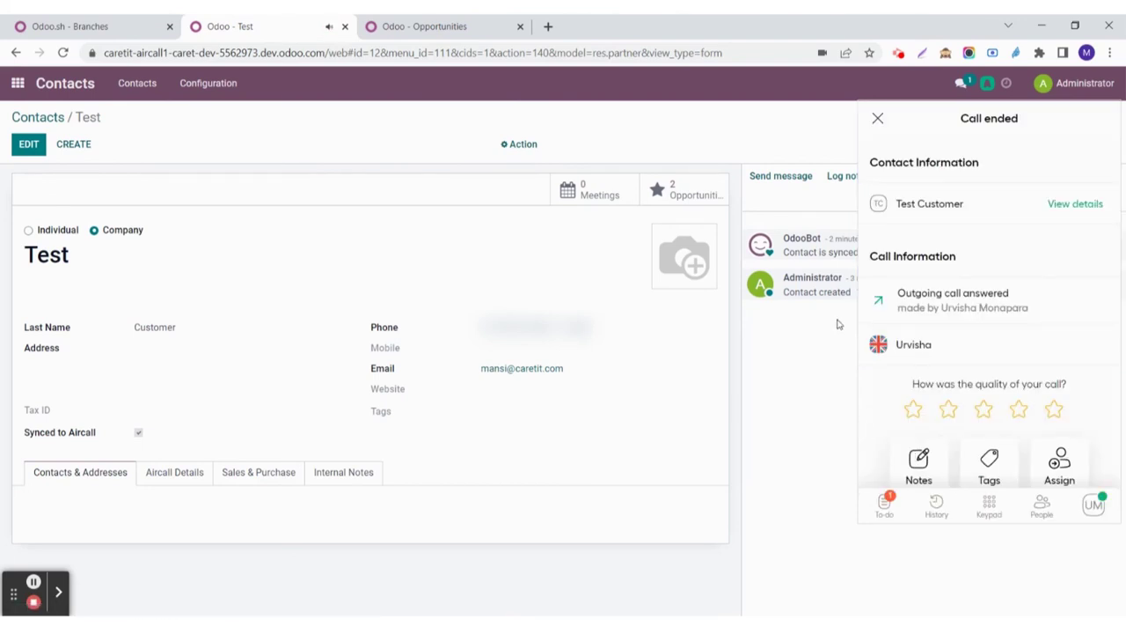
# Step: Close the call summary and review the 00:00:57 outbound call log in Test's chatter
pyautogui.click(878, 117)
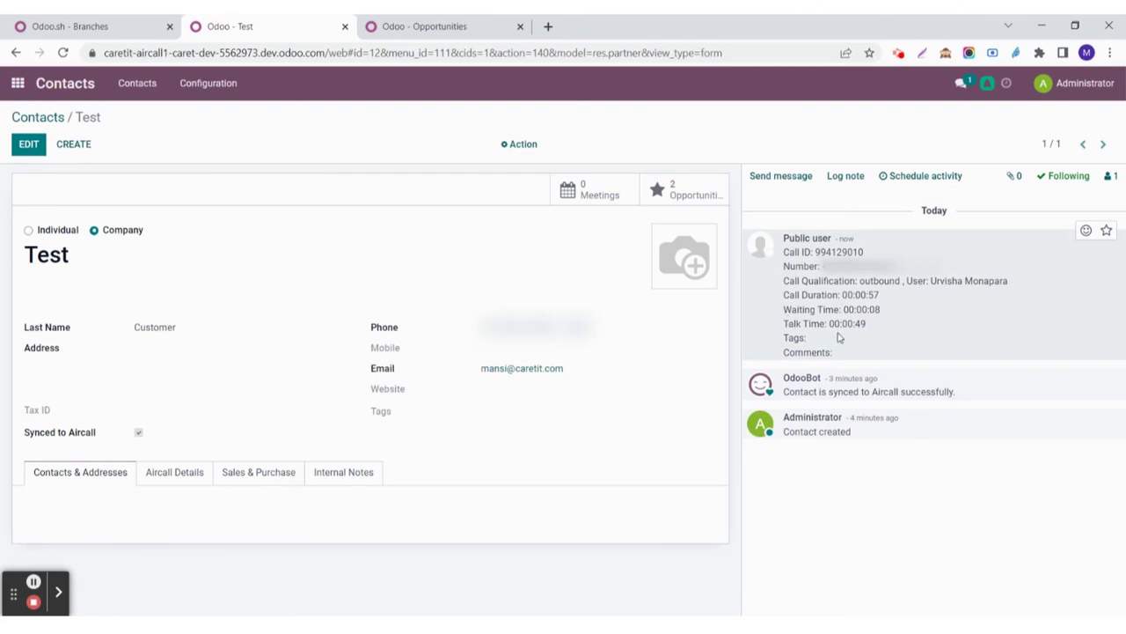
pyautogui.click(636, 396)
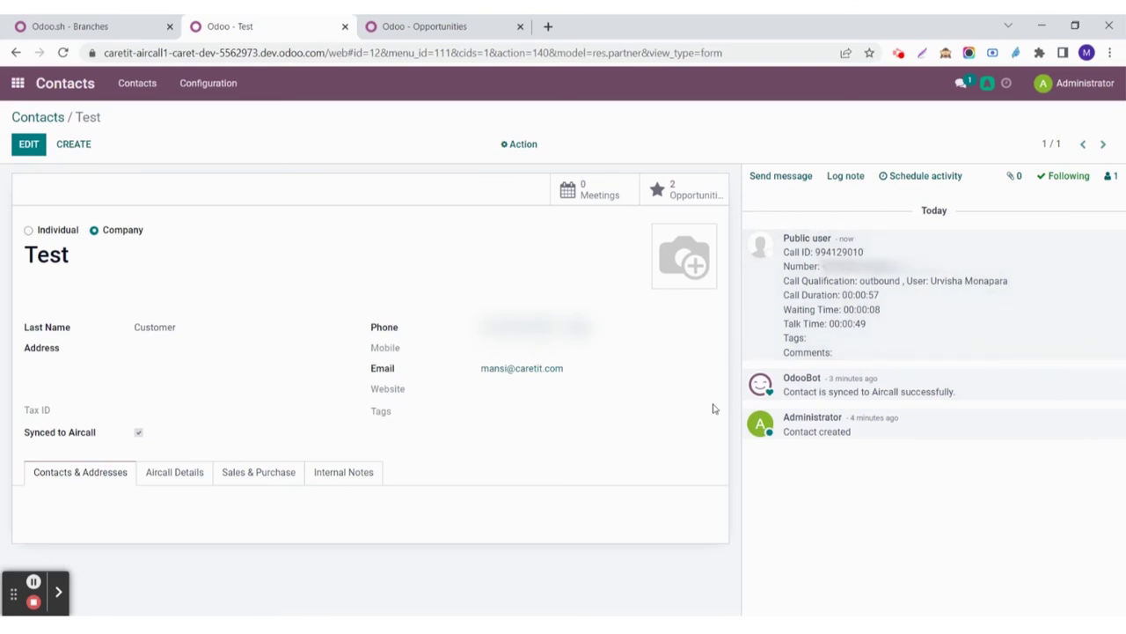
pyautogui.click(987, 82)
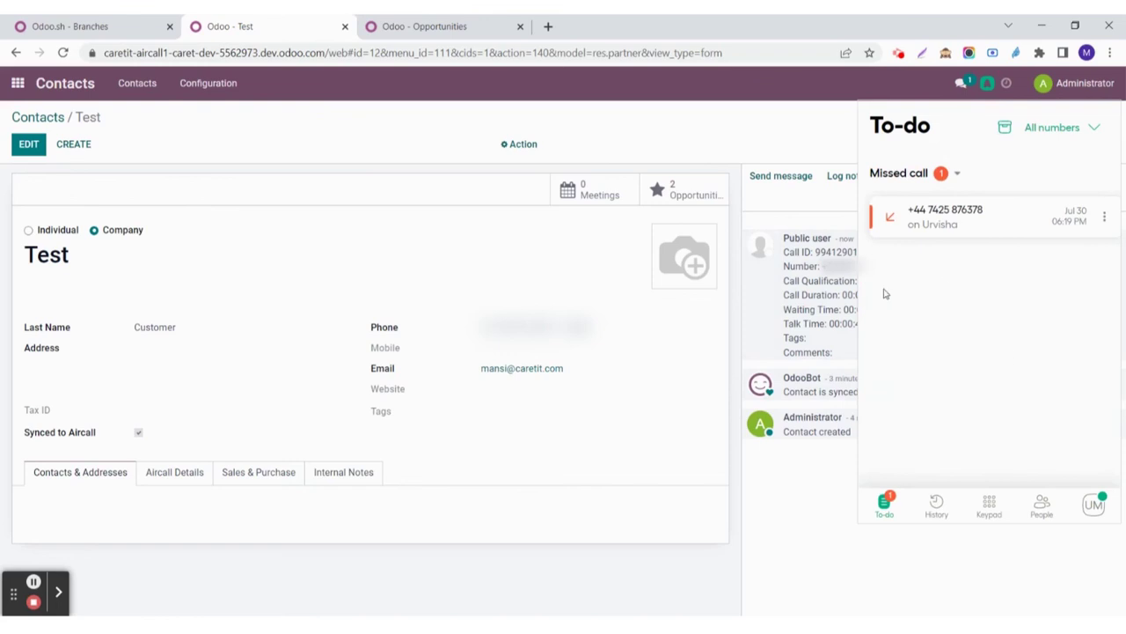
# Step: Browse the Aircall To-do, History, Keypad, People and settings views, then view the Odoo webhook dashboard
pyautogui.click(884, 509)
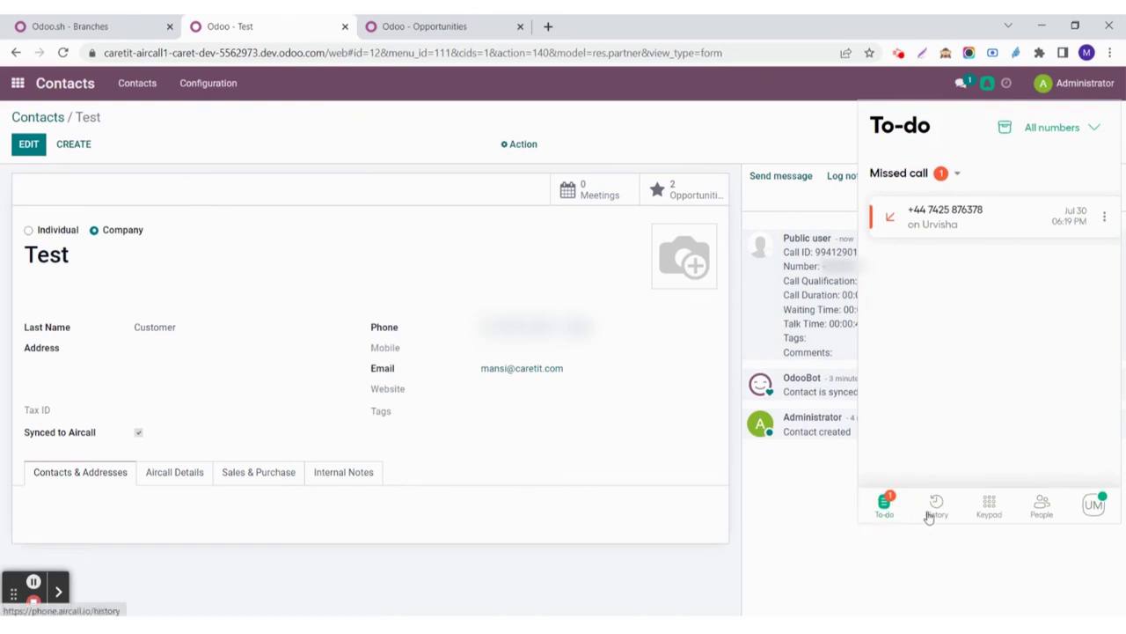
pyautogui.click(931, 514)
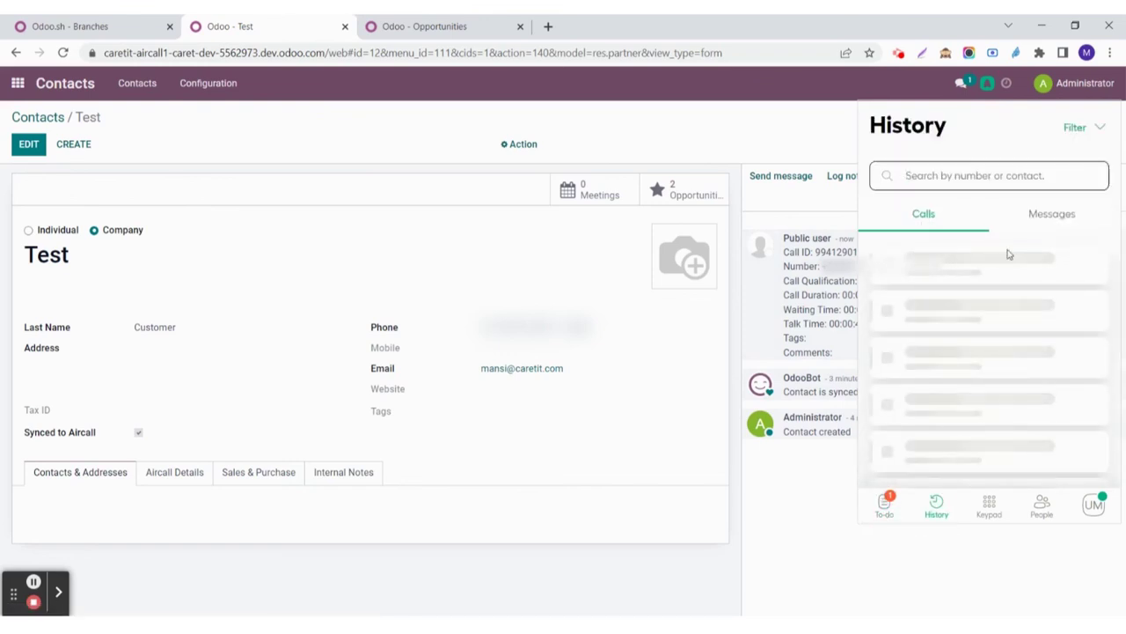
pyautogui.click(997, 507)
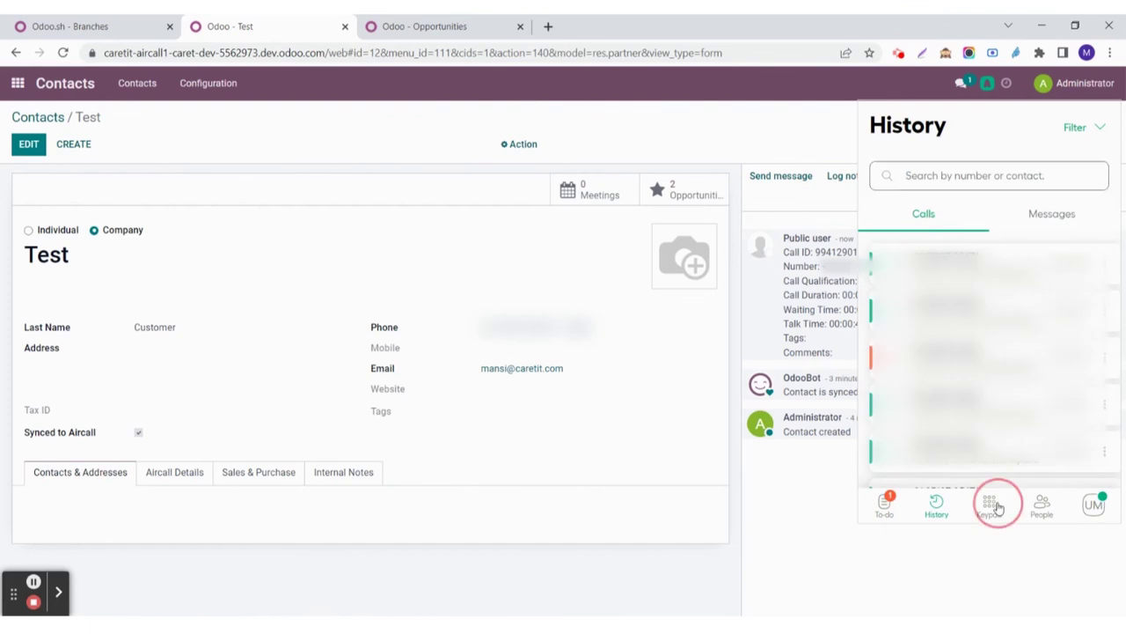
pyautogui.click(1041, 514)
pyautogui.click(1094, 509)
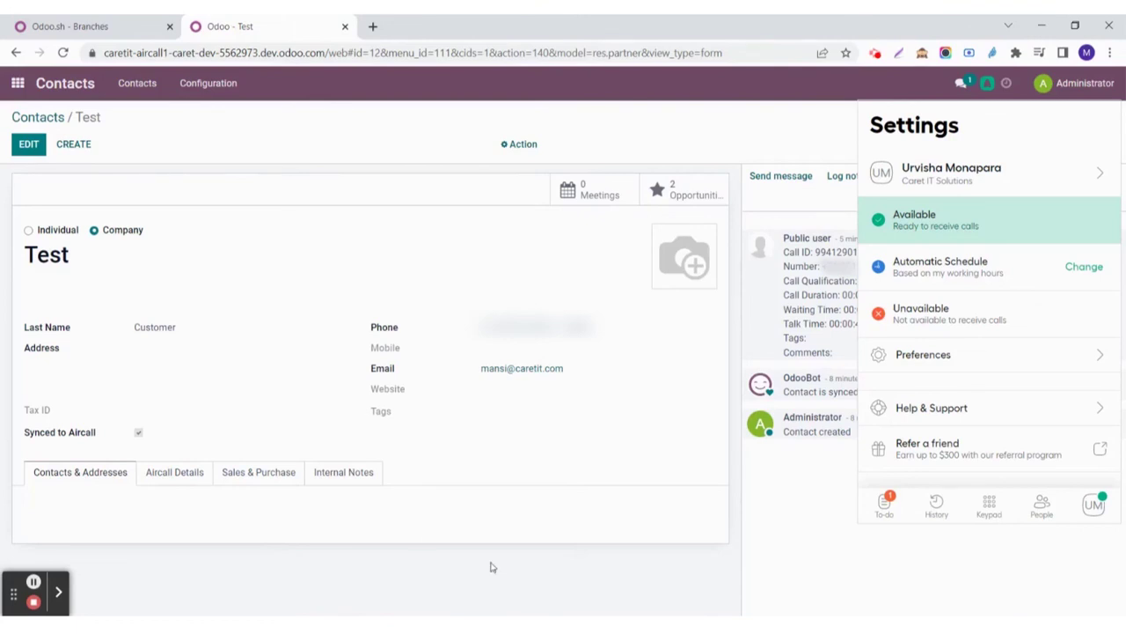
pyautogui.moveTo(525, 627)
pyautogui.click(522, 563)
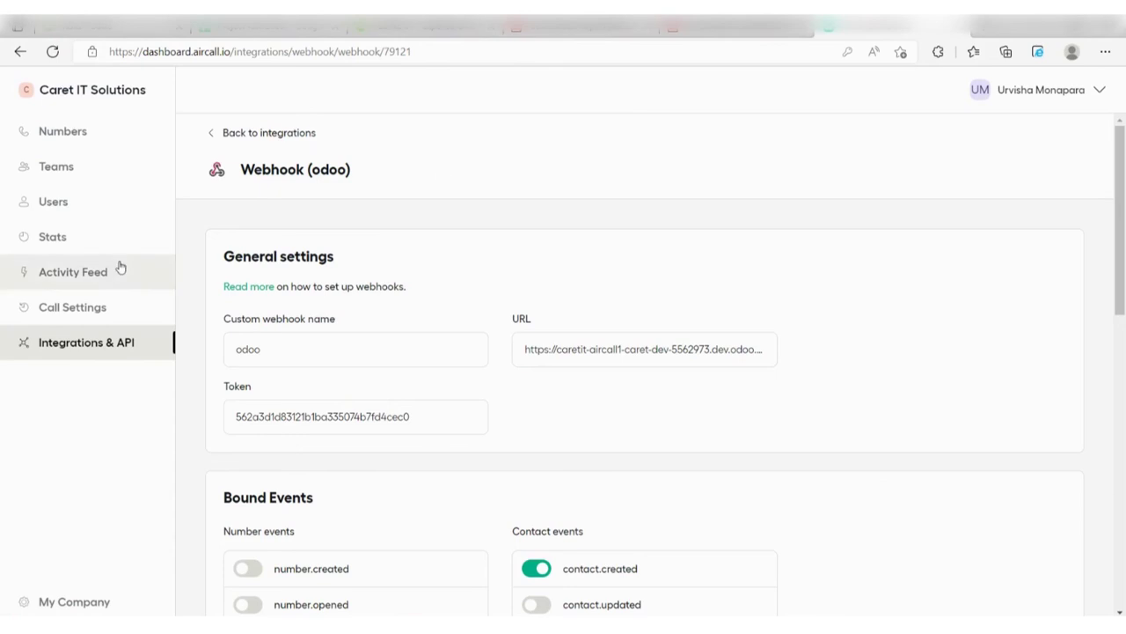
pyautogui.scroll(-1, 428, 317)
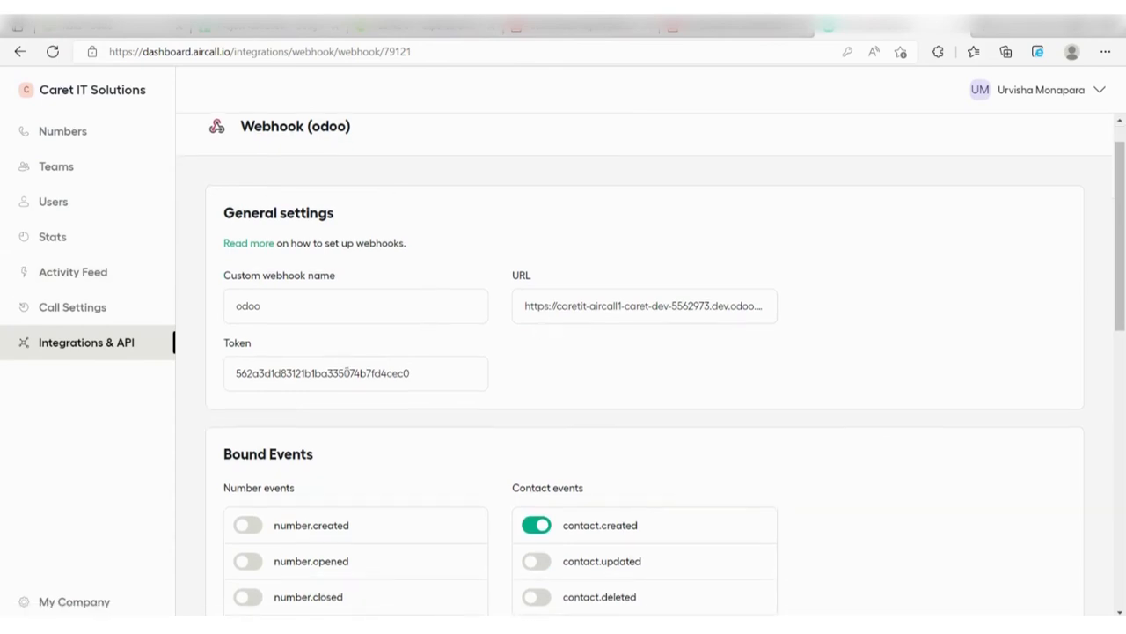
pyautogui.scroll(-7, 419, 431)
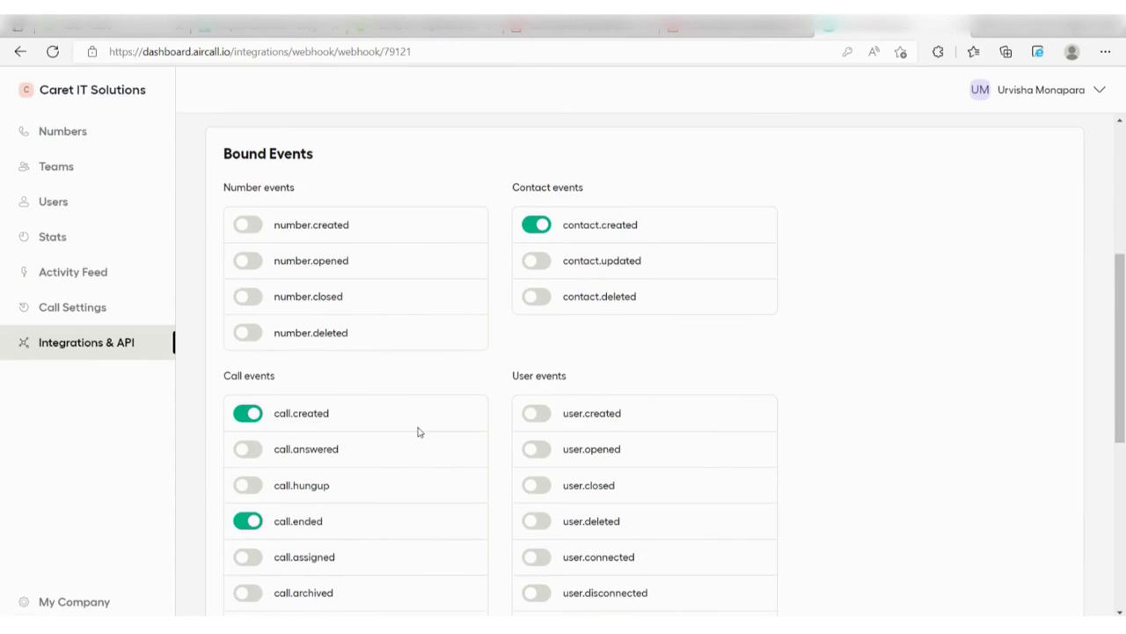
pyautogui.scroll(-2, 419, 431)
pyautogui.scroll(-1, 419, 431)
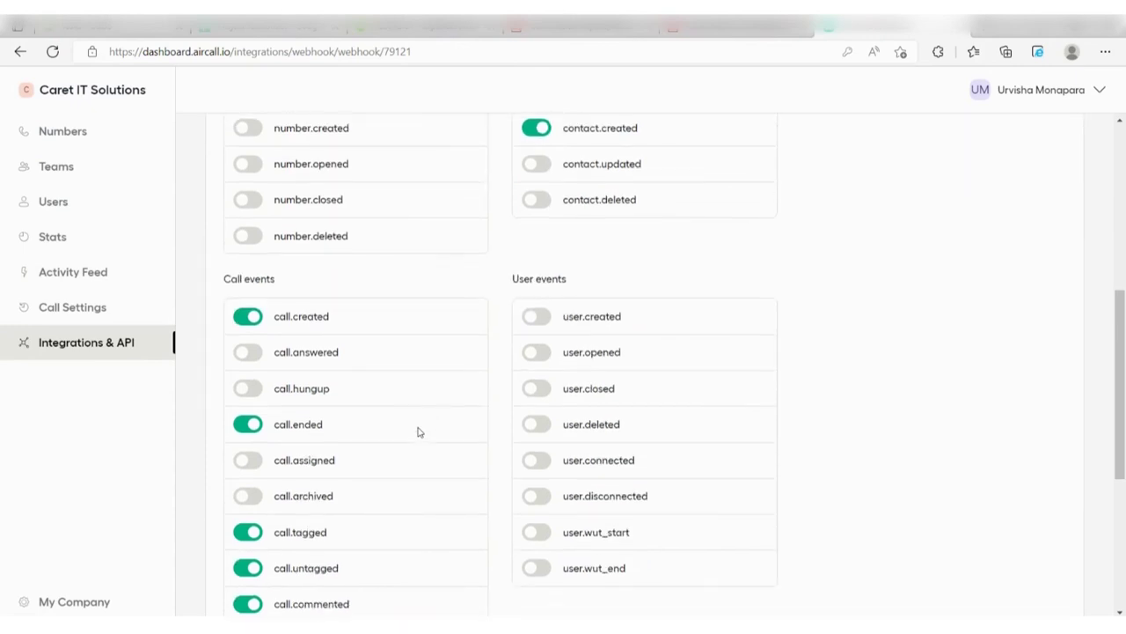